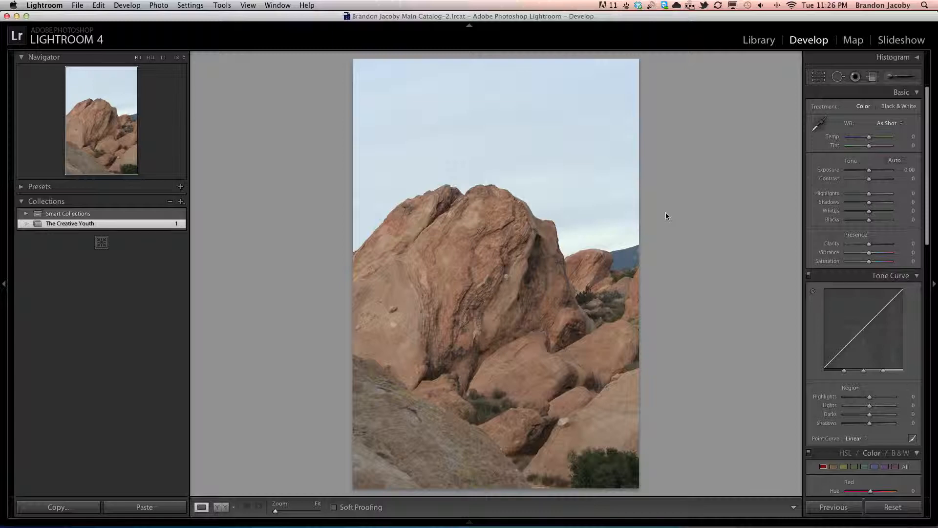
- Adjust the photo's white balance to Temp +3 and Tint +5
scroll(825, 217, "up", 1)
scroll(822, 216, "up", 1)
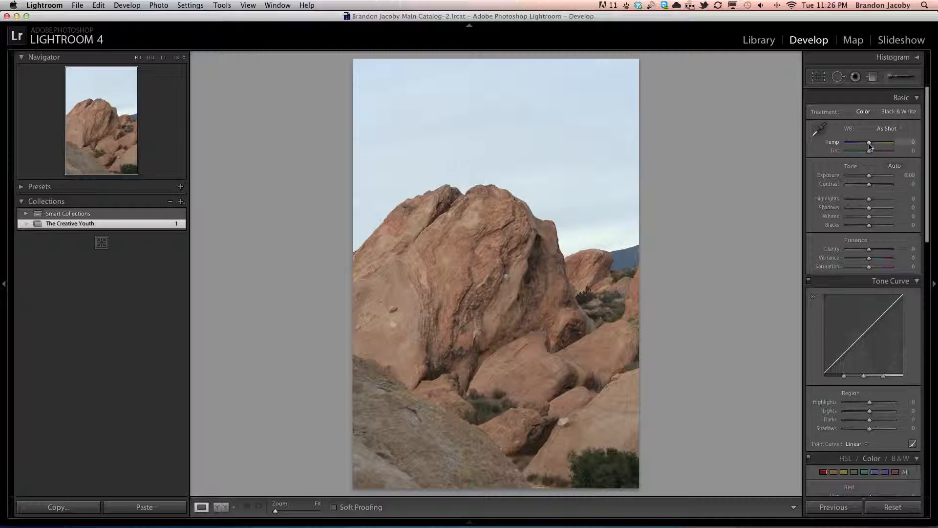
left_click_drag(869, 145, 870, 146)
left_click_drag(869, 145, 870, 149)
- Set the basic tone Exposure to +0.25 and Contrast to +56
scroll(872, 154, "down", 1)
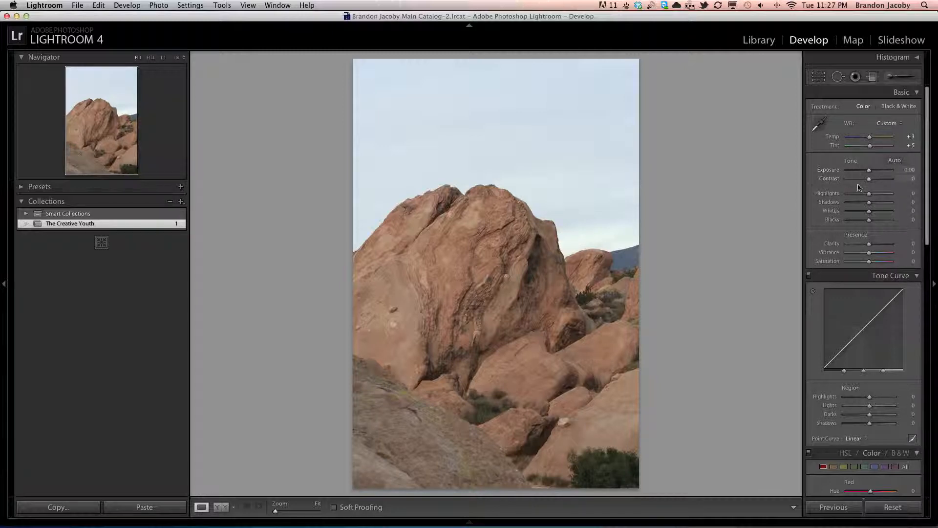
left_click_drag(870, 170, 869, 172)
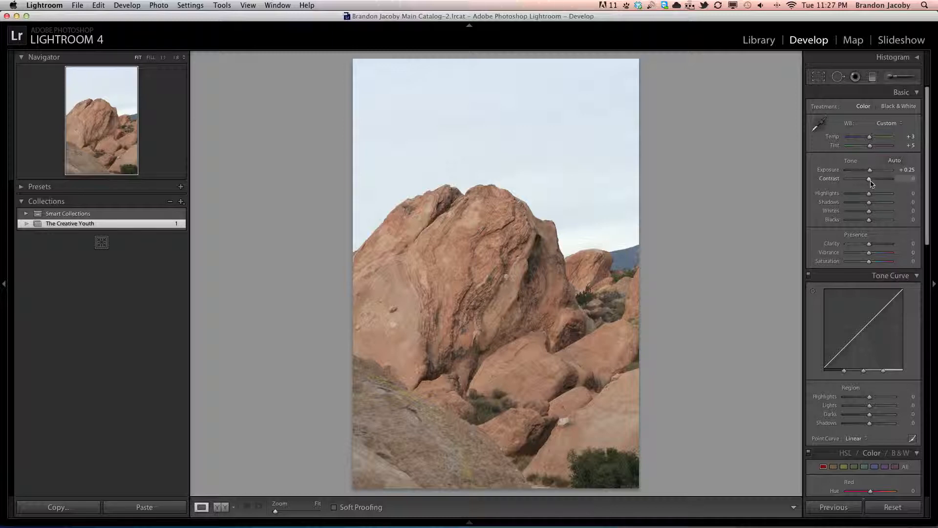
left_click_drag(873, 183, 882, 184)
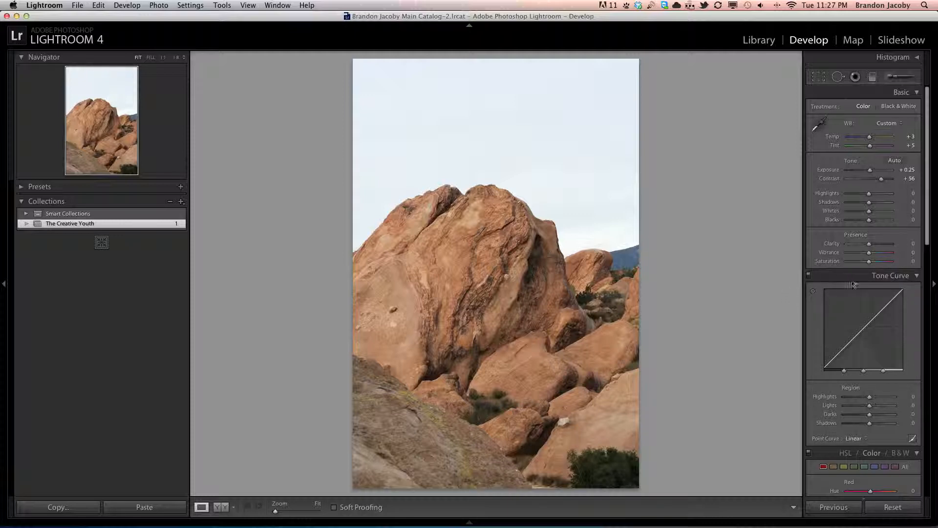
- Set Vibrance to −13, Highlights to −100, Shadows to +11 and Whites to +35
left_click_drag(869, 254, 864, 253)
left_click_drag(869, 194, 800, 198)
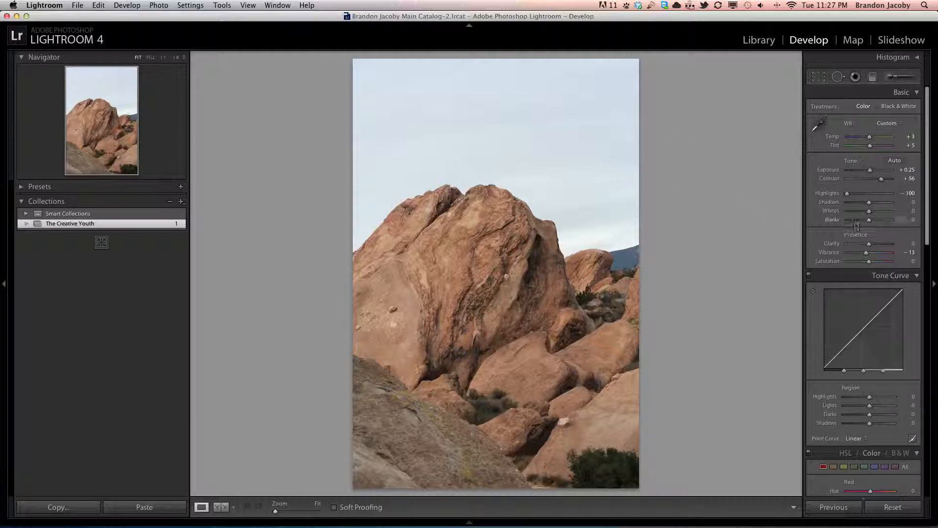
left_click_drag(868, 202, 878, 216)
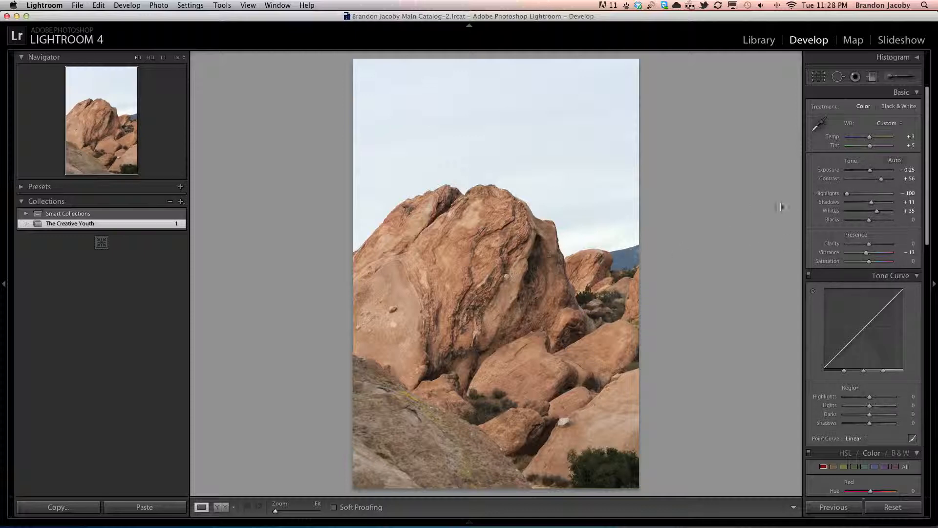
- Reduce Exposure to +0.10, and set Blacks to −31 and Clarity to +30
left_click_drag(871, 173, 871, 174)
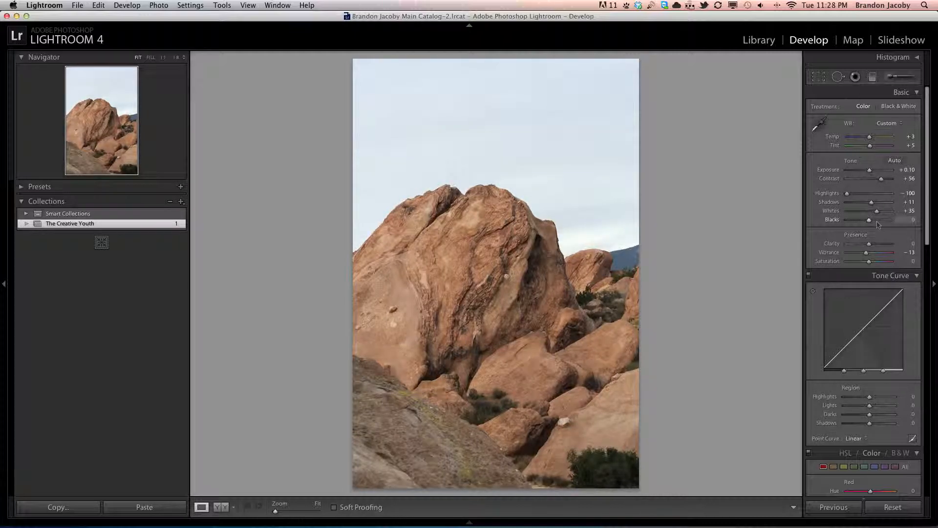
left_click_drag(869, 221, 864, 223)
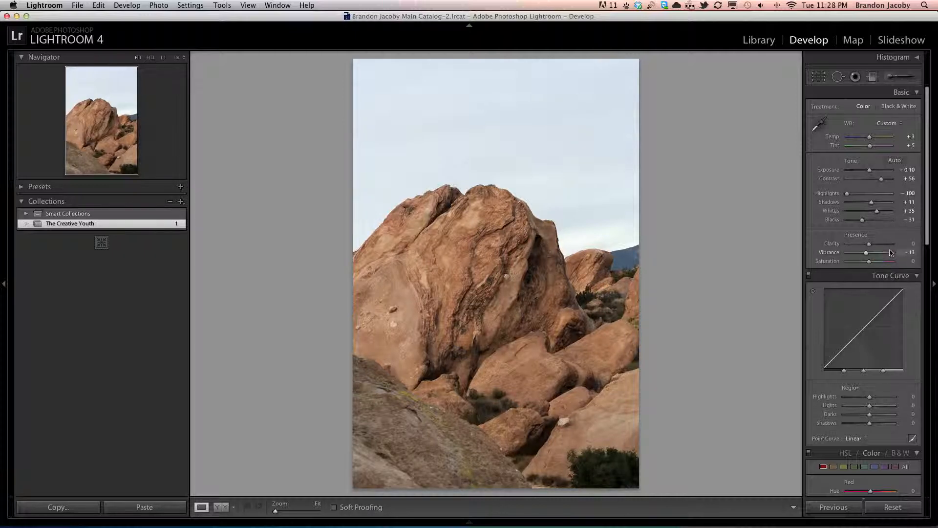
mouse_move(870, 244)
left_mouse_down()
mouse_move(885, 245)
mouse_move(877, 246)
left_mouse_up()
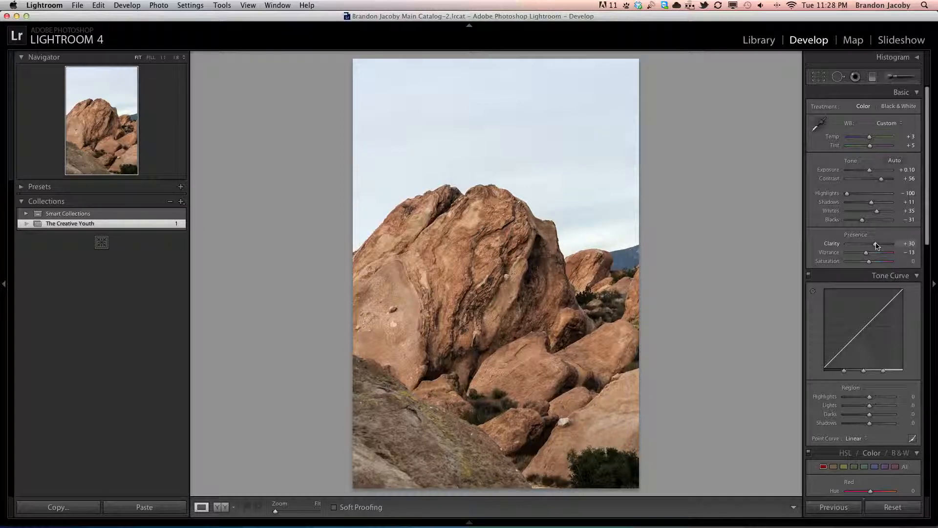
- Adjust the orange and red hues in HSL and set the orange saturation to −11
scroll(841, 267, "down", 3)
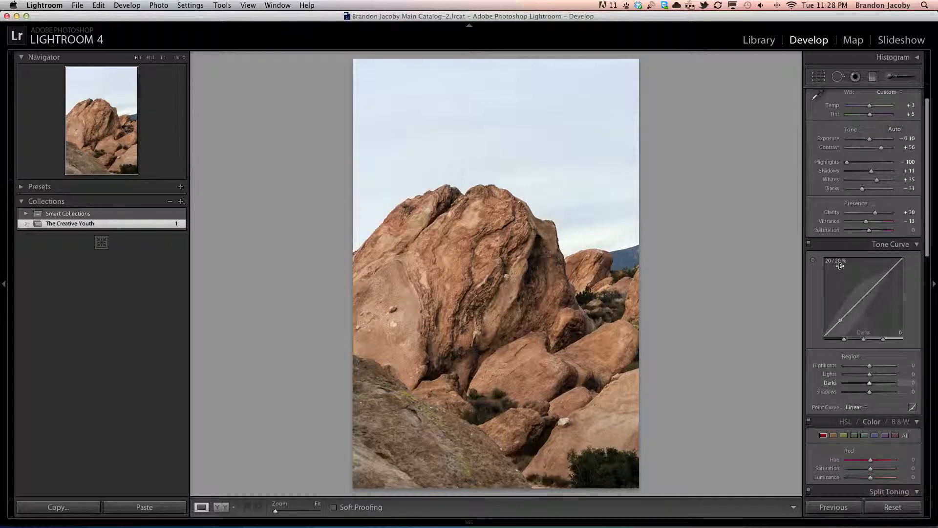
scroll(839, 265, "down", 8)
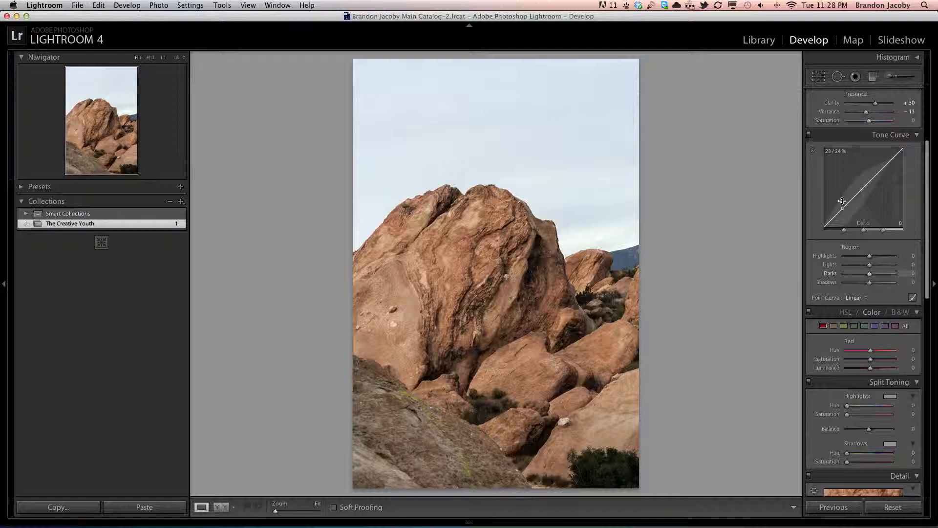
scroll(833, 296, "down", 3)
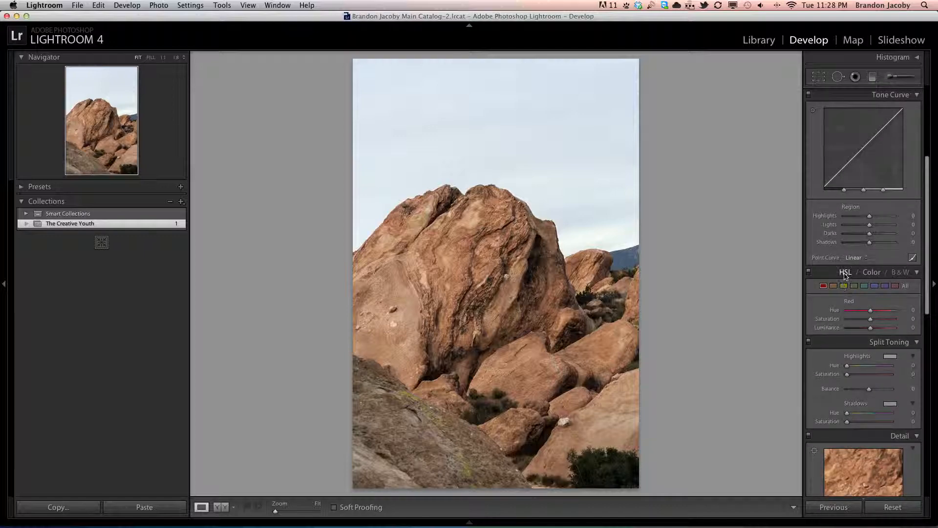
left_click(845, 272)
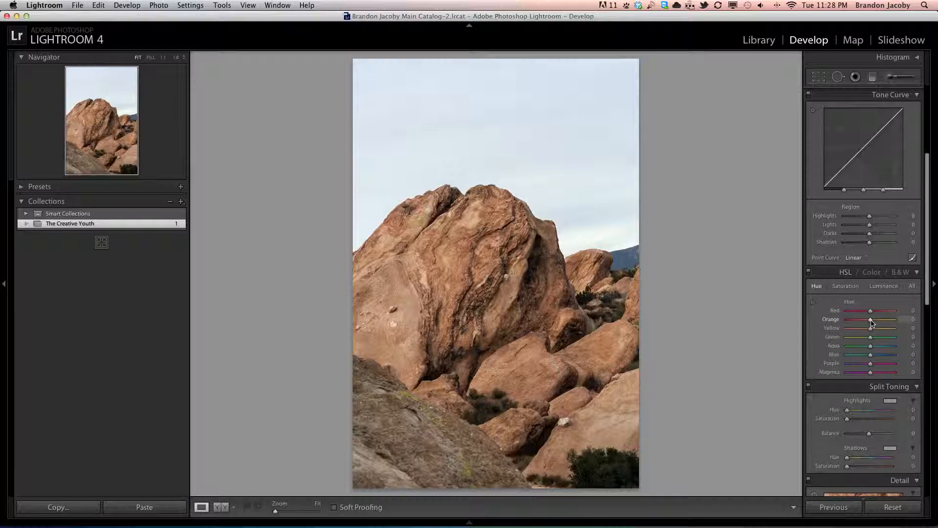
mouse_move(870, 320)
left_mouse_down()
mouse_move(854, 323)
mouse_move(875, 327)
left_mouse_up()
left_click_drag(869, 314, 872, 315)
left_click(847, 292)
left_click_drag(870, 320, 869, 326)
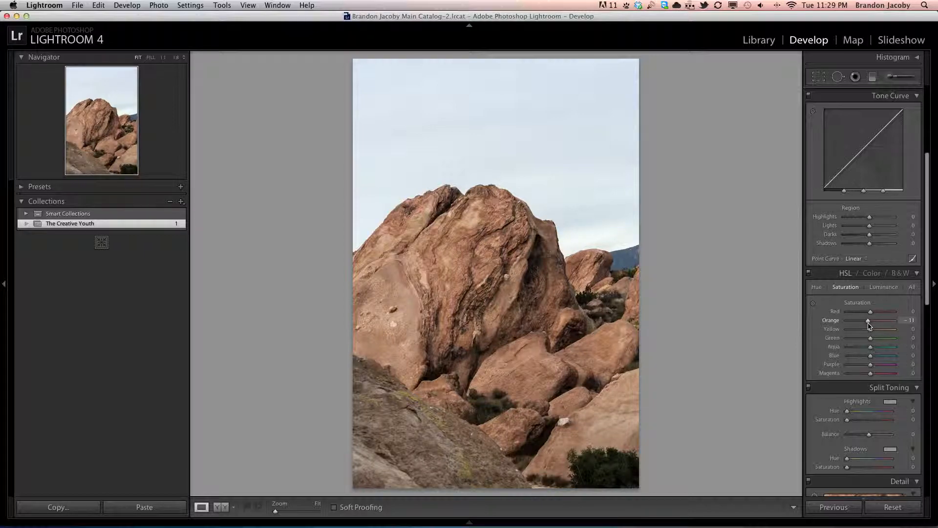
- Split-tone the highlights blue with Hue 225 and Saturation 50
scroll(870, 325, "down", 3)
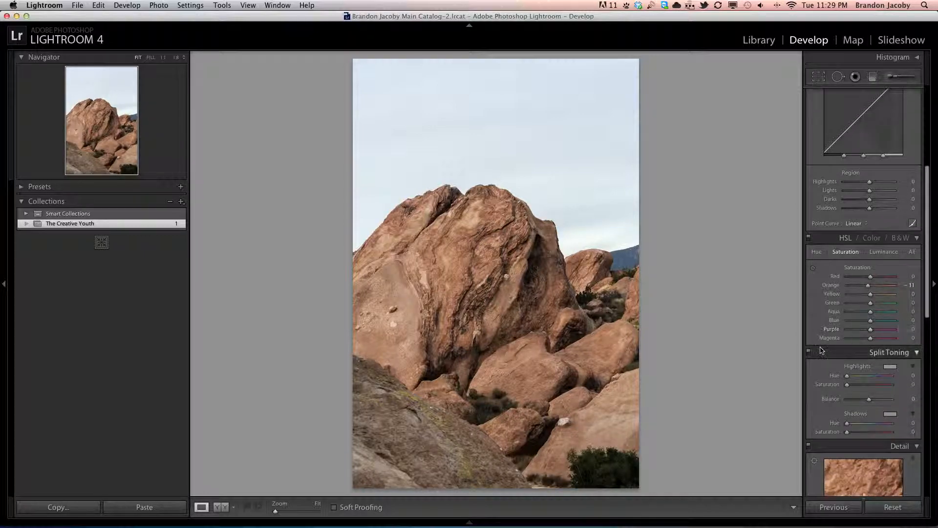
scroll(855, 334, "down", 8)
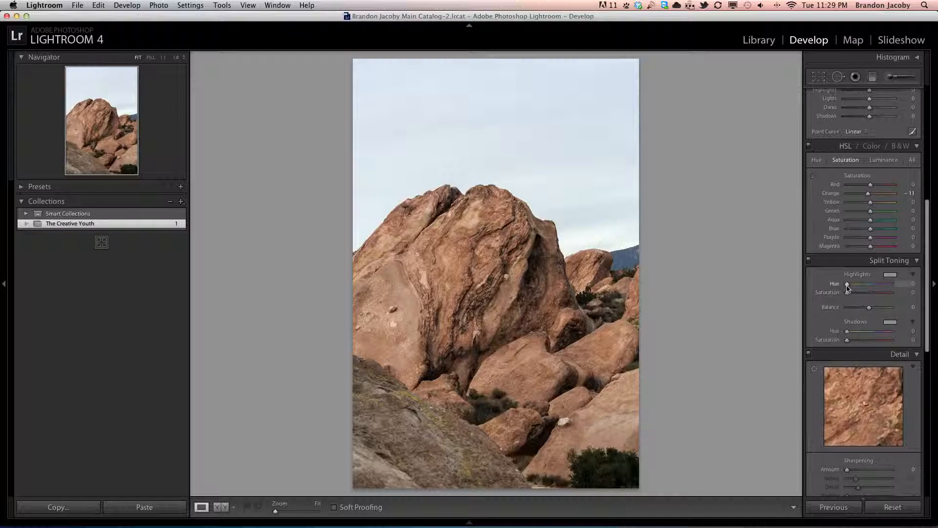
left_click_drag(848, 287, 869, 287)
left_click_drag(847, 292, 852, 295)
left_click_drag(861, 294, 864, 294)
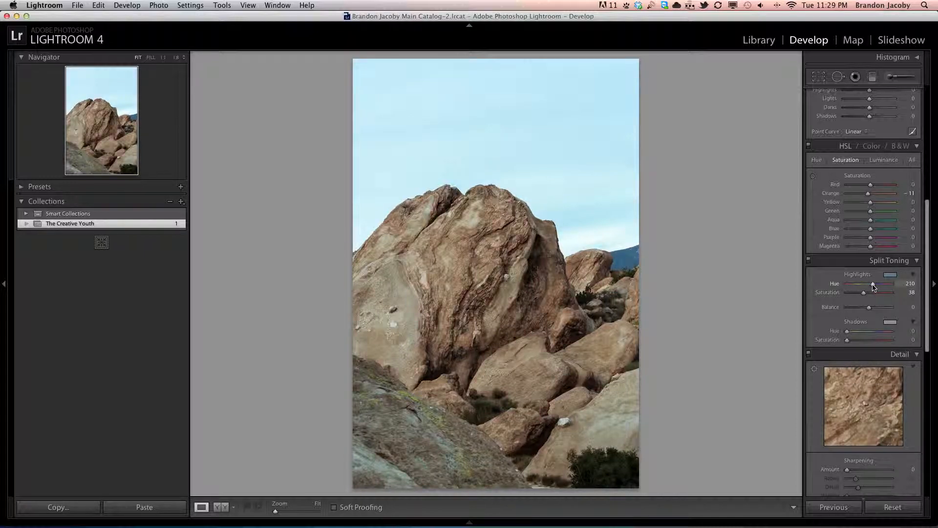
left_click_drag(863, 292, 869, 293)
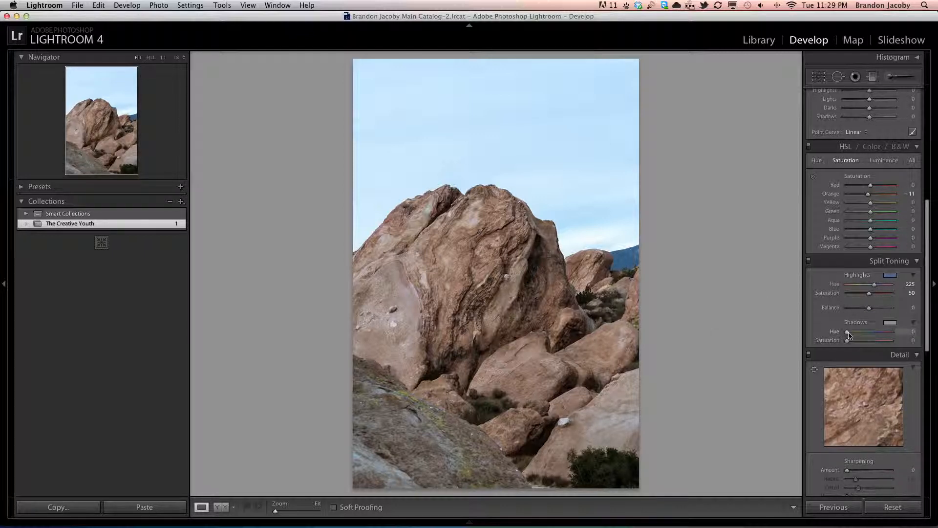
- Split-tone the shadows with Hue 23 and Saturation 6, and set the Balance to −22
left_click_drag(849, 333, 855, 343)
mouse_move(868, 314)
left_mouse_down()
mouse_move(849, 313)
mouse_move(858, 312)
left_mouse_up()
left_click_drag(866, 315, 850, 343)
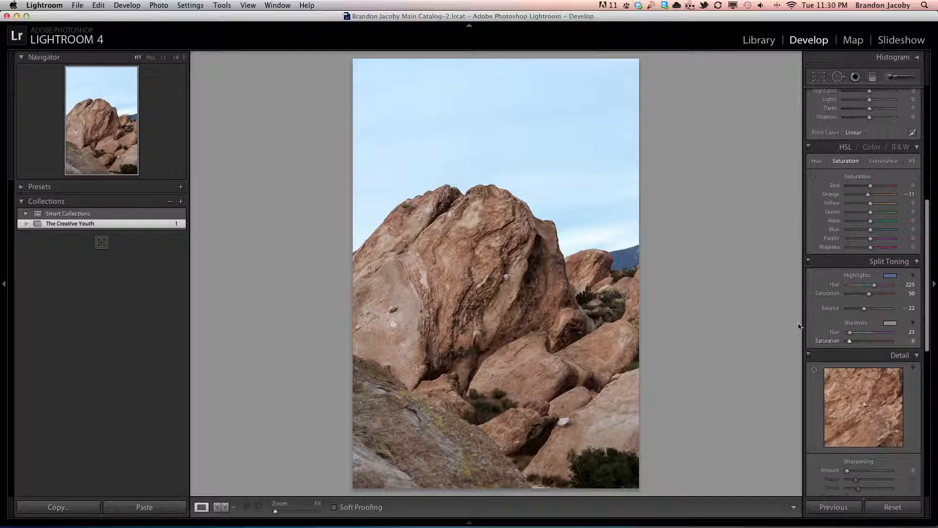
- Set the Sharpening Amount to 15
scroll(825, 347, "down", 5)
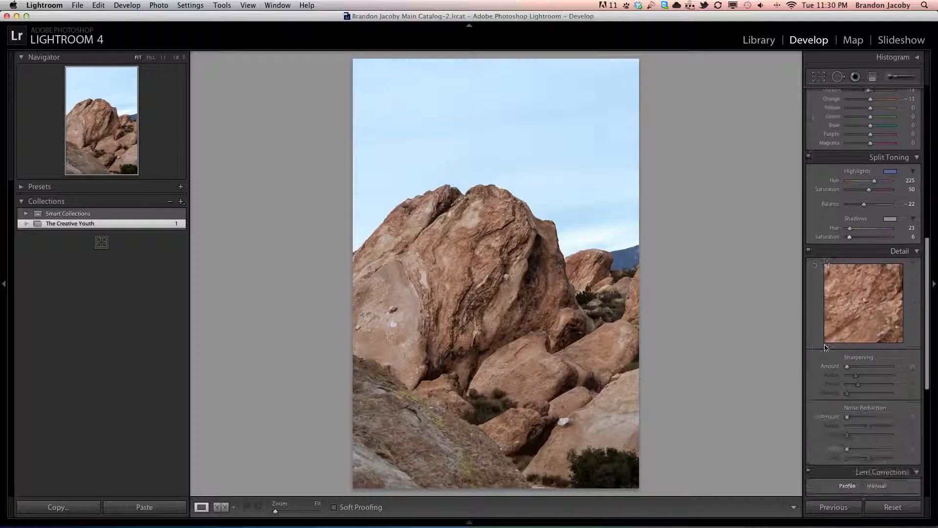
left_click_drag(847, 361, 852, 362)
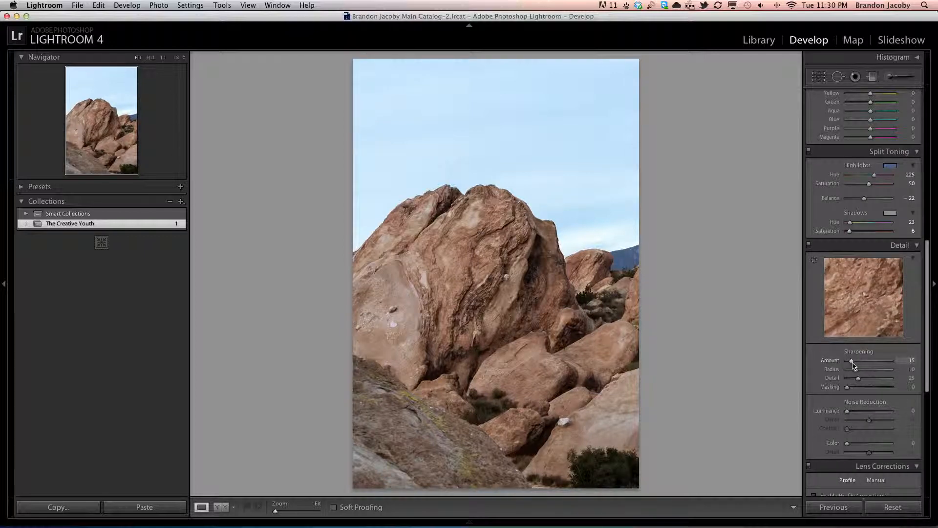
scroll(851, 366, "down", 1)
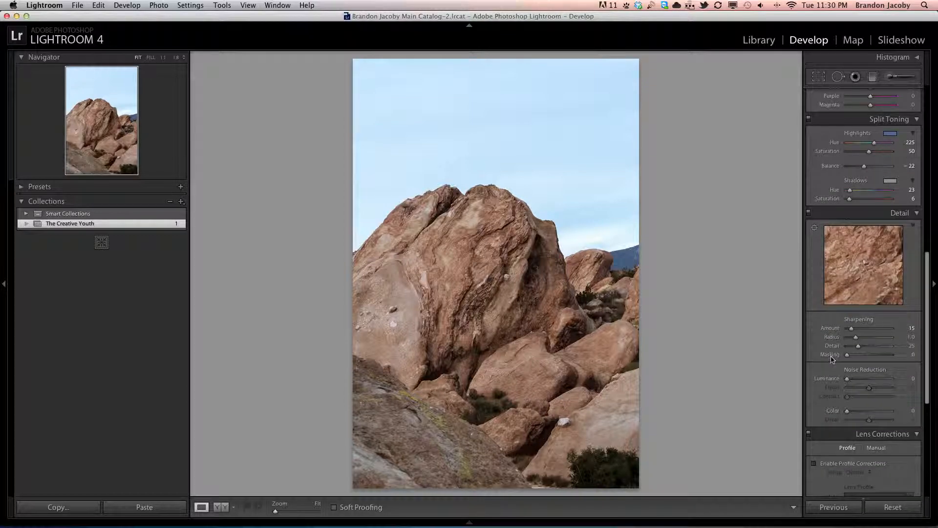
scroll(831, 359, "down", 6)
- Draw a straight graduated filter from the photo's top edge down over the sky to just below the large rock's peak
scroll(833, 367, "up", 20)
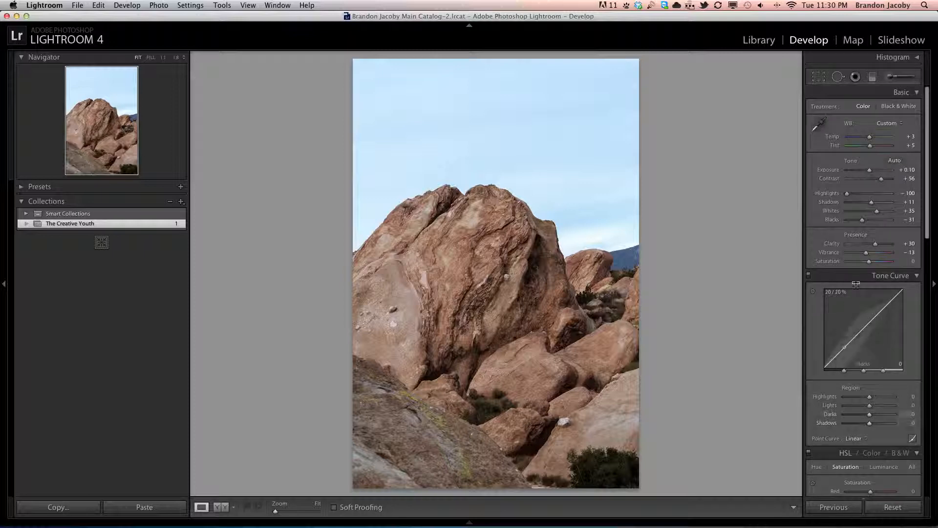
left_click(874, 79)
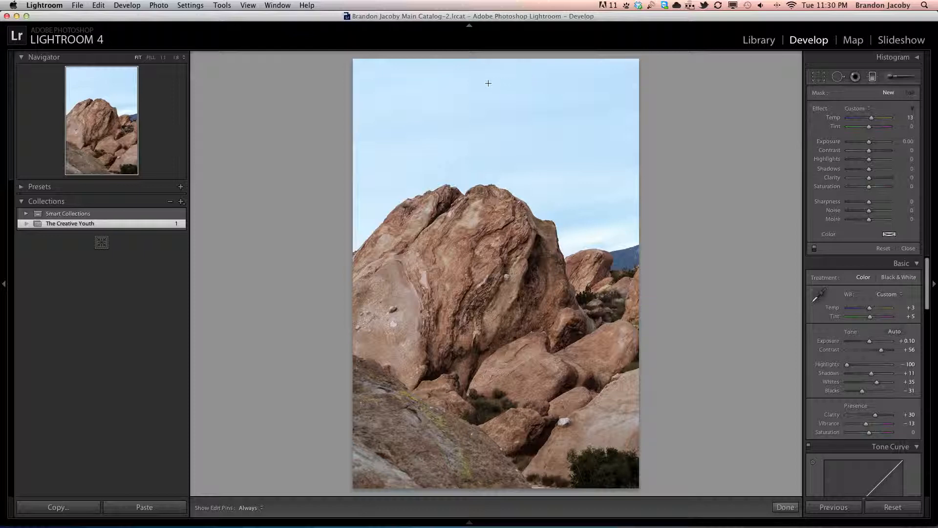
key("shift")
left_click_drag(498, 59, 495, 213)
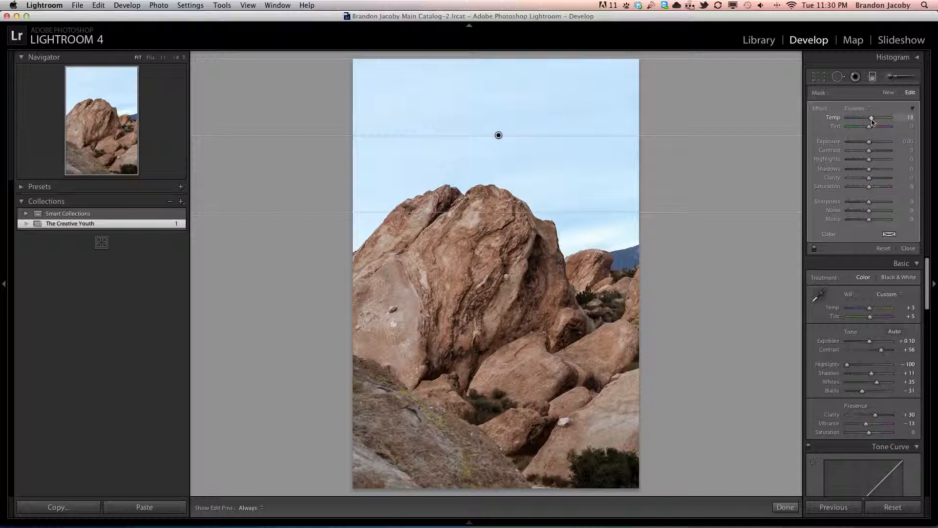
- Reset the sky filter's effects, set Temp −11, Exposure −0.99 and Contrast 24, and shorten its gradient to the rock's peak
double_click(819, 110)
left_click_drag(869, 141, 862, 142)
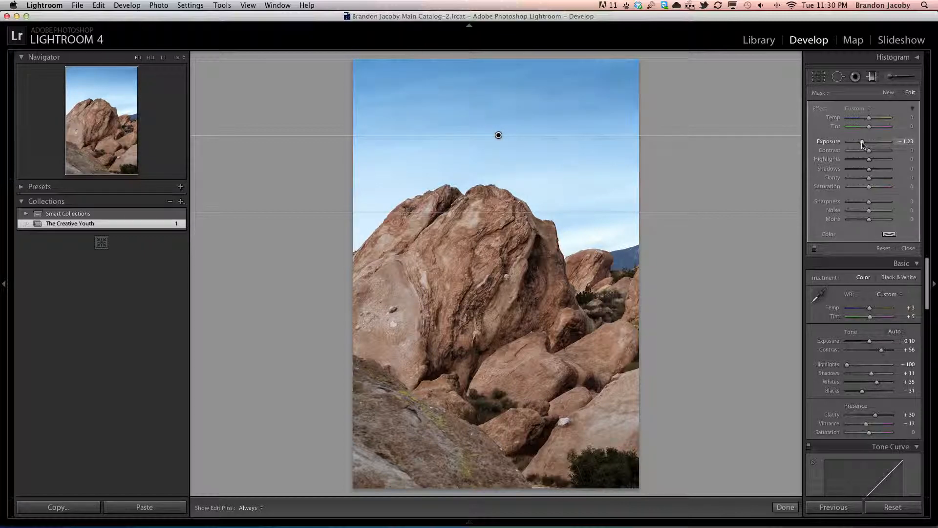
left_click_drag(867, 119, 867, 119)
mouse_move(869, 151)
left_mouse_down()
mouse_move(851, 153)
mouse_move(911, 161)
mouse_move(874, 156)
left_mouse_up()
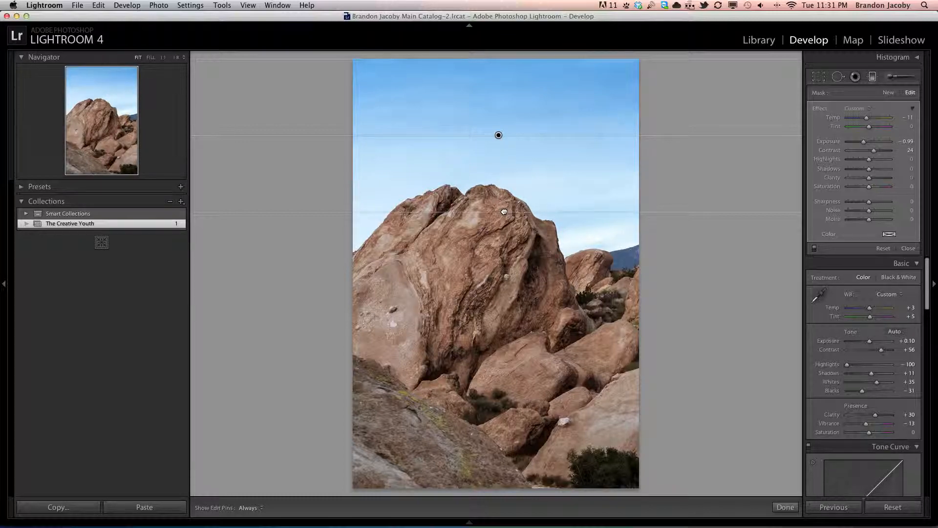
left_click_drag(504, 210, 505, 191)
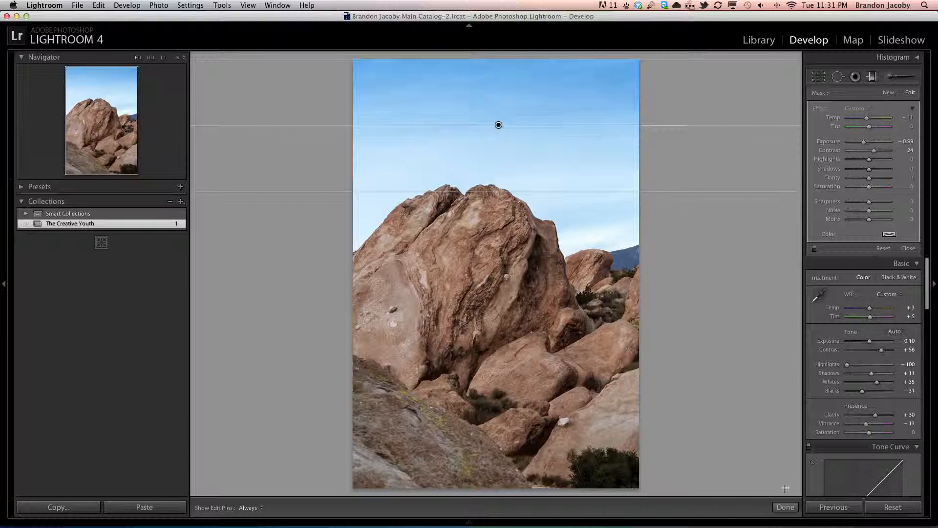
left_click(785, 506)
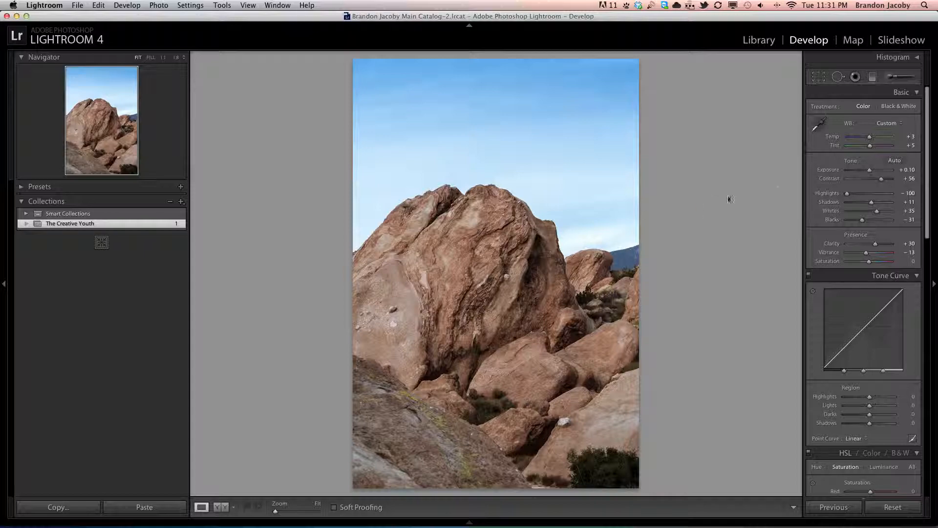
- Warm the whole photo by setting the white balance Temp to +7
left_click(872, 138)
left_click_drag(871, 139, 871, 138)
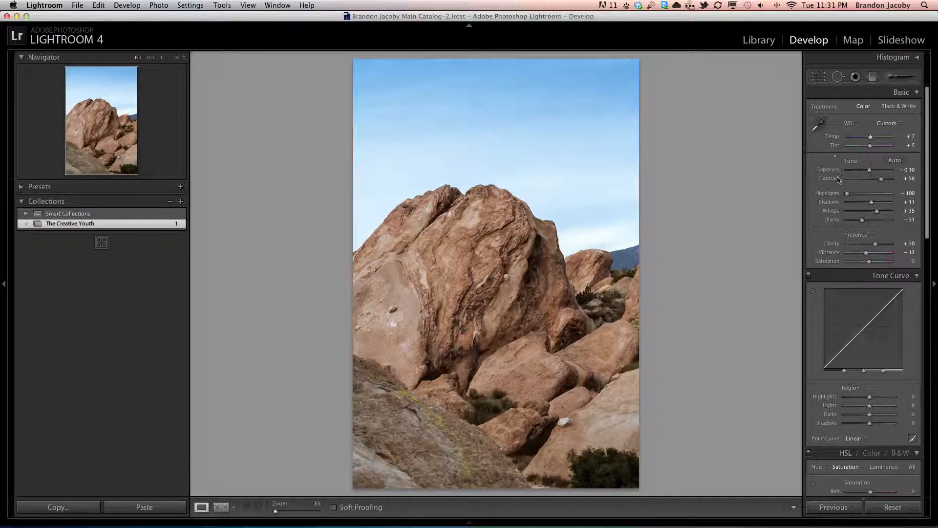
scroll(832, 176, "down", 1)
- Draw a second graduated filter from the photo's bottom edge up over the foreground rocks
scroll(831, 176, "up", 2)
left_click(873, 77)
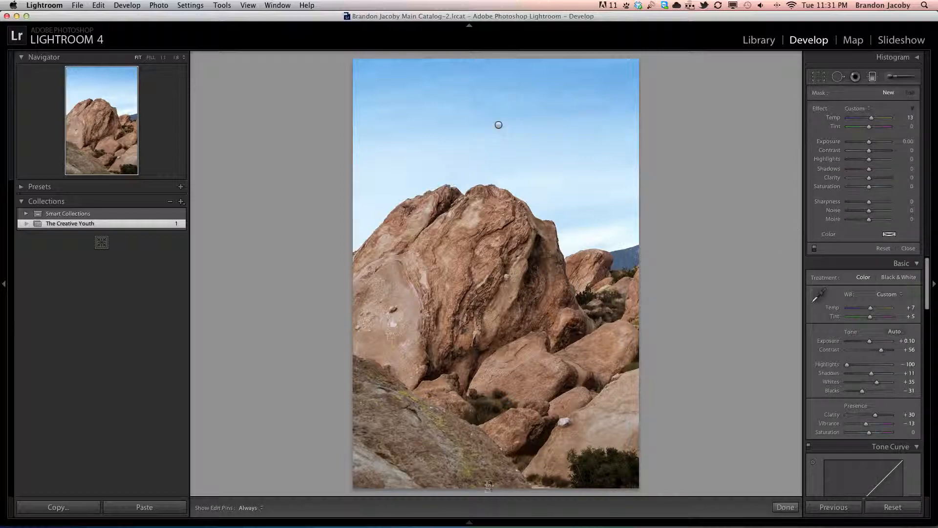
left_click_drag(497, 486, 499, 356)
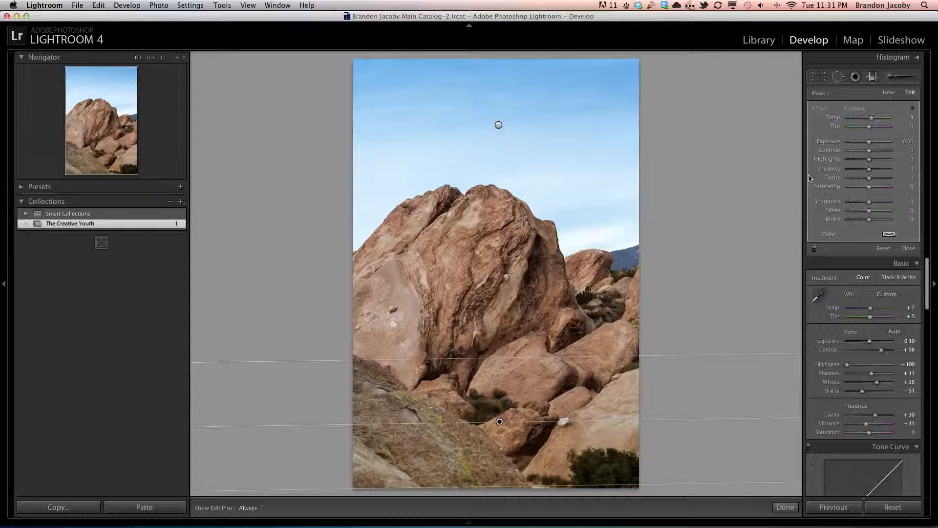
- Reset the foreground filter's effects, darken it to Exposure −0.97, and finish editing the filter
double_click(819, 111)
left_click_drag(869, 144, 864, 143)
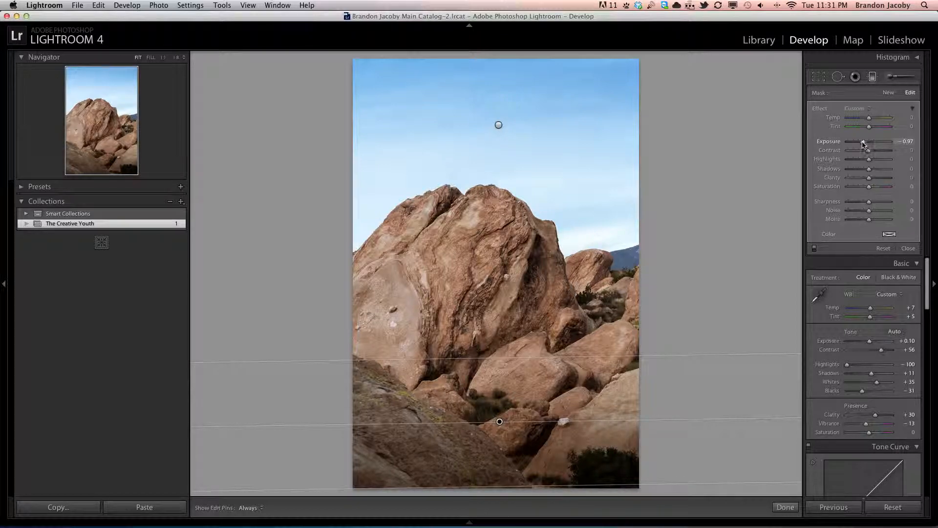
left_click(787, 507)
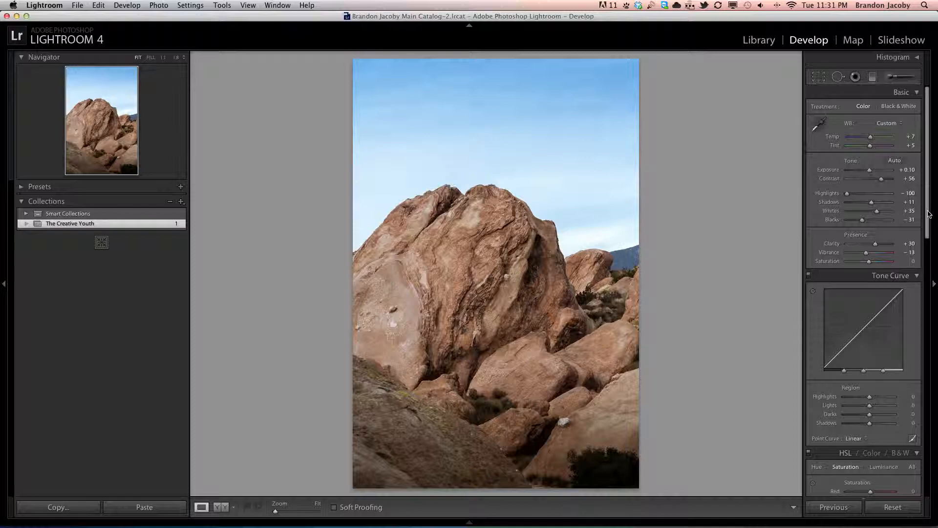
- Add a dark Highlight Priority post-crop vignette with Amount −32, Midpoint 45, Roundness +5 and Feather 64
left_click_drag(929, 214, 917, 424)
scroll(914, 420, "down", 5)
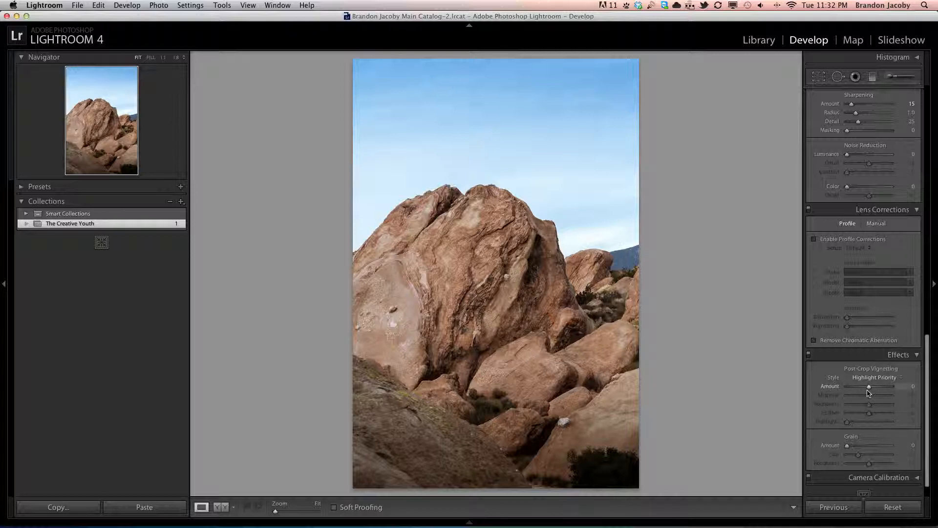
mouse_move(870, 389)
left_mouse_down()
mouse_move(859, 390)
mouse_move(864, 399)
left_mouse_up()
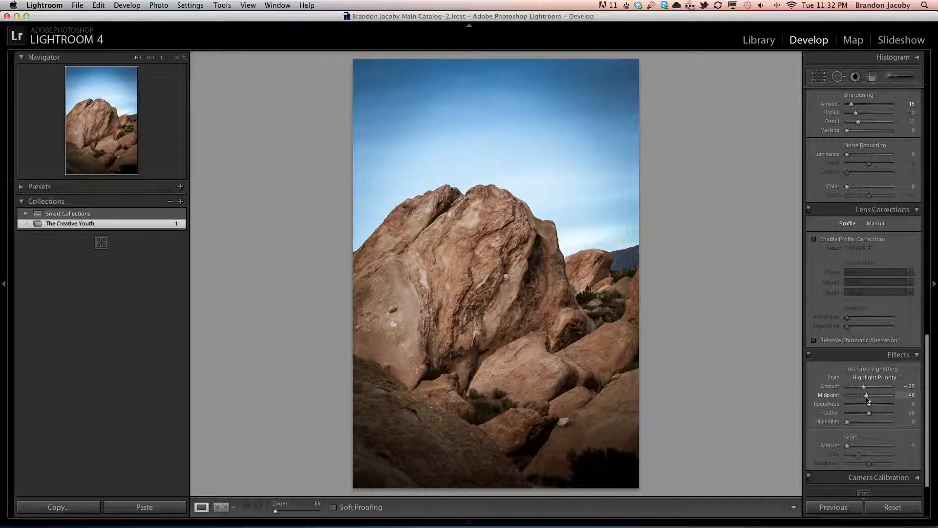
mouse_move(869, 404)
left_mouse_down()
mouse_move(888, 404)
mouse_move(870, 405)
mouse_move(875, 417)
mouse_move(863, 394)
left_mouse_up()
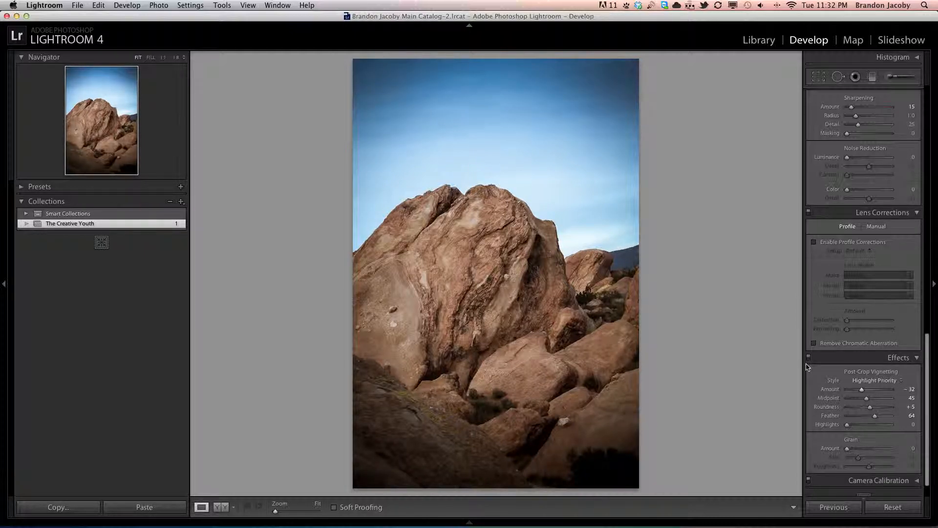
scroll(811, 362, "up", 10)
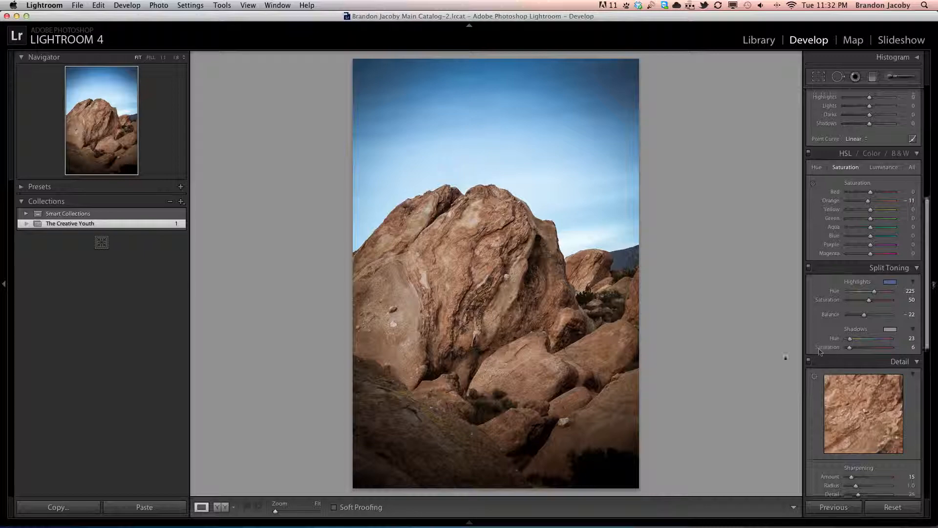
scroll(819, 351, "up", 5)
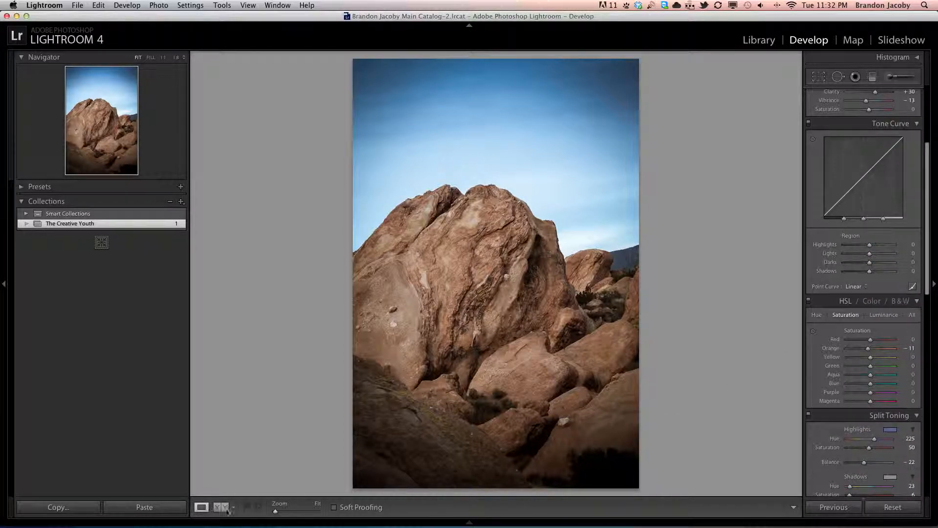
scroll(825, 210, "up", 5)
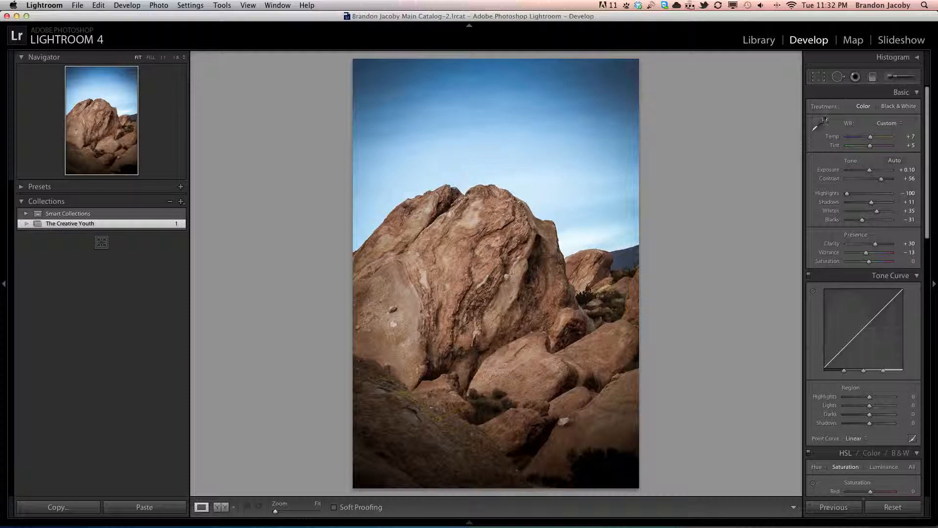
scroll(842, 269, "down", 8)
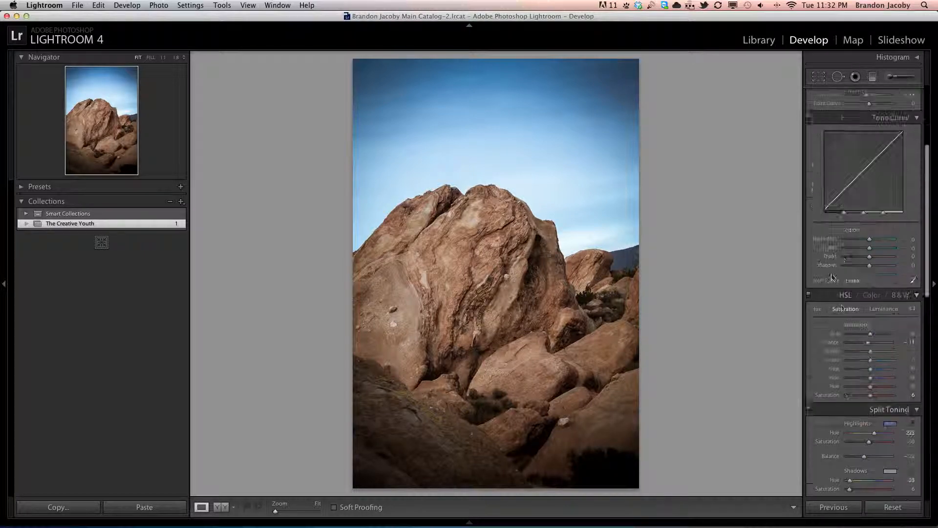
scroll(842, 269, "up", 3)
- Create a virtual copy of the edited rock photo and reset all of the copy's Develop adjustments
mouse_move(464, 522)
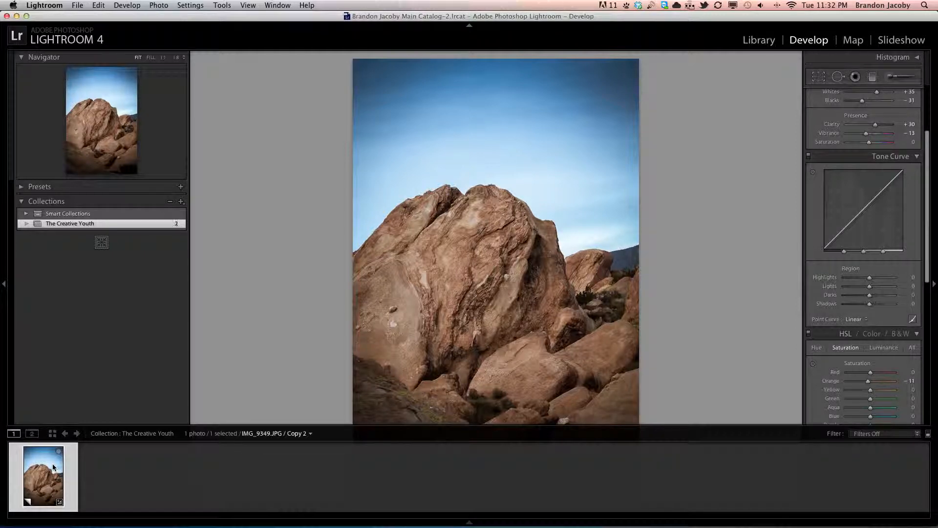
key("super+apostrophe")
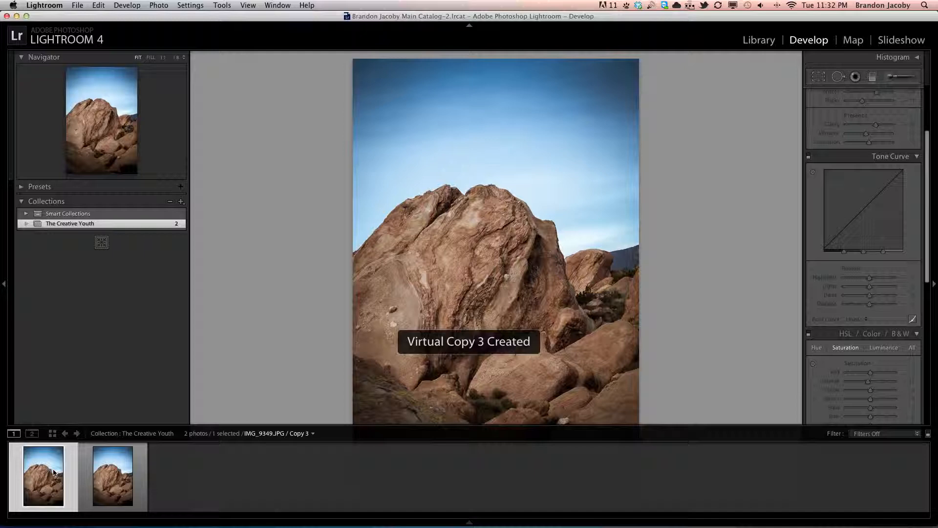
key("super+shift+r")
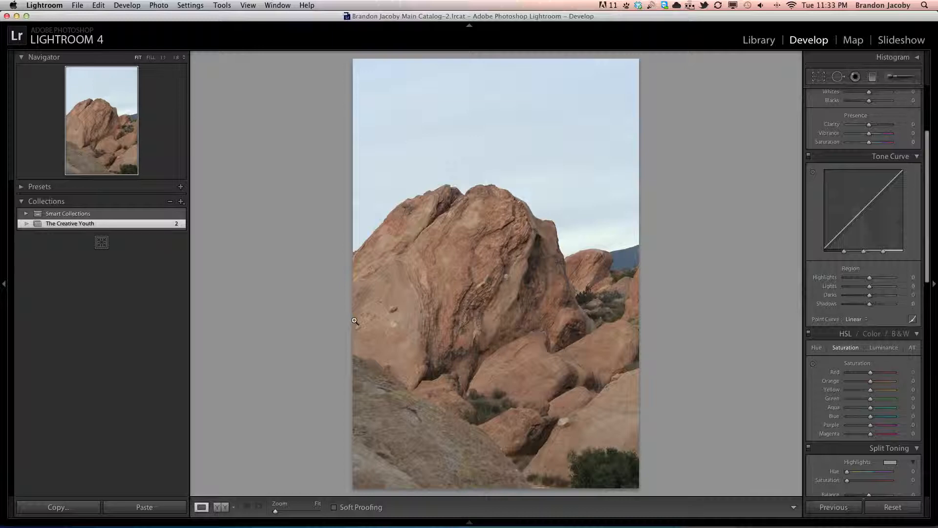
- Compare the virtual copy's edited and unedited looks by repeatedly undoing and redoing the reset
key("super+shift+v")
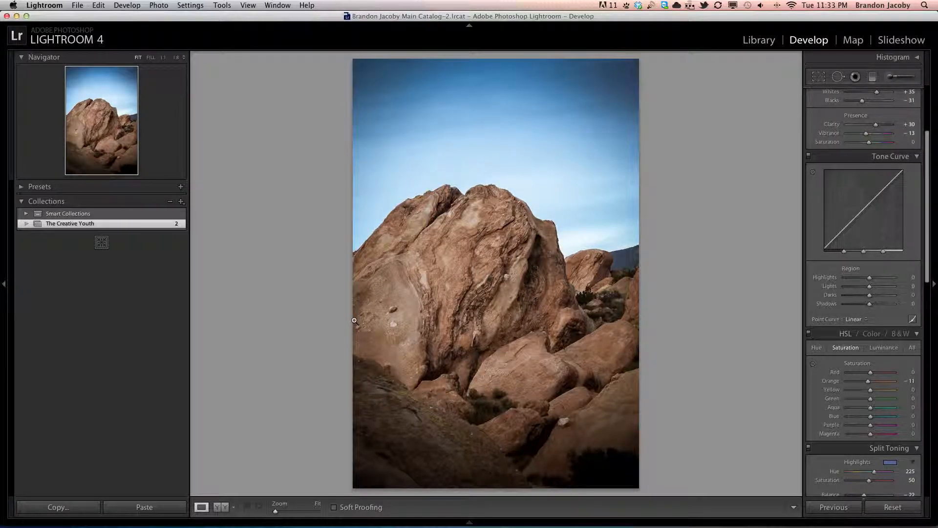
key("super+z")
key("super+shift+z")
key("super+z")
key("super+shift+z")
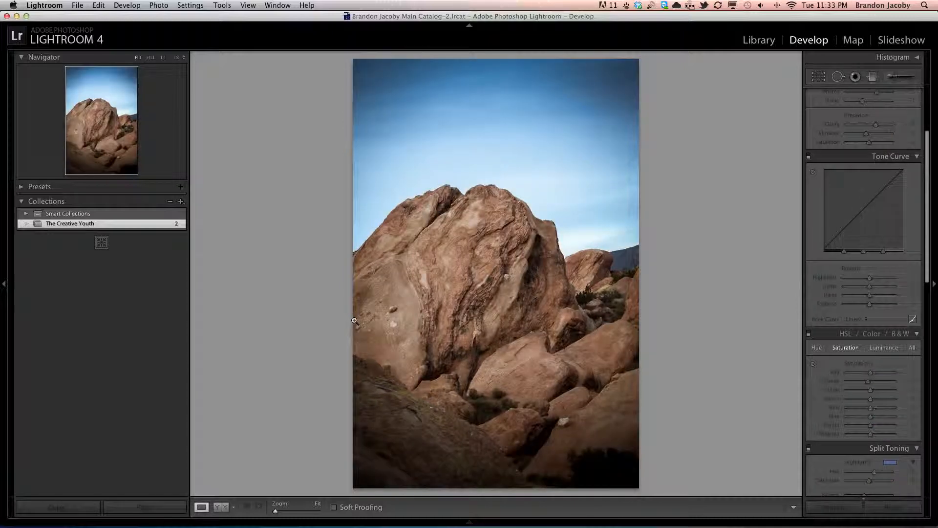
key("super+z")
key("super+shift+z")
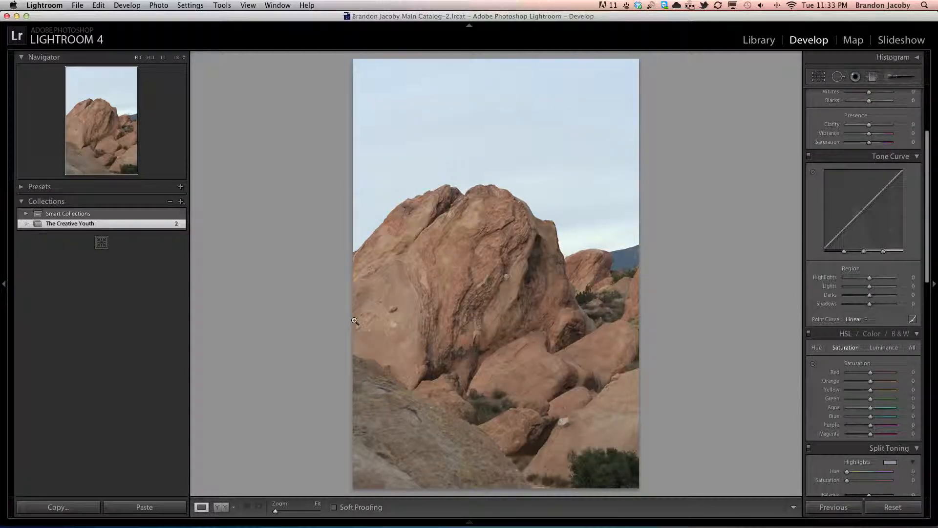